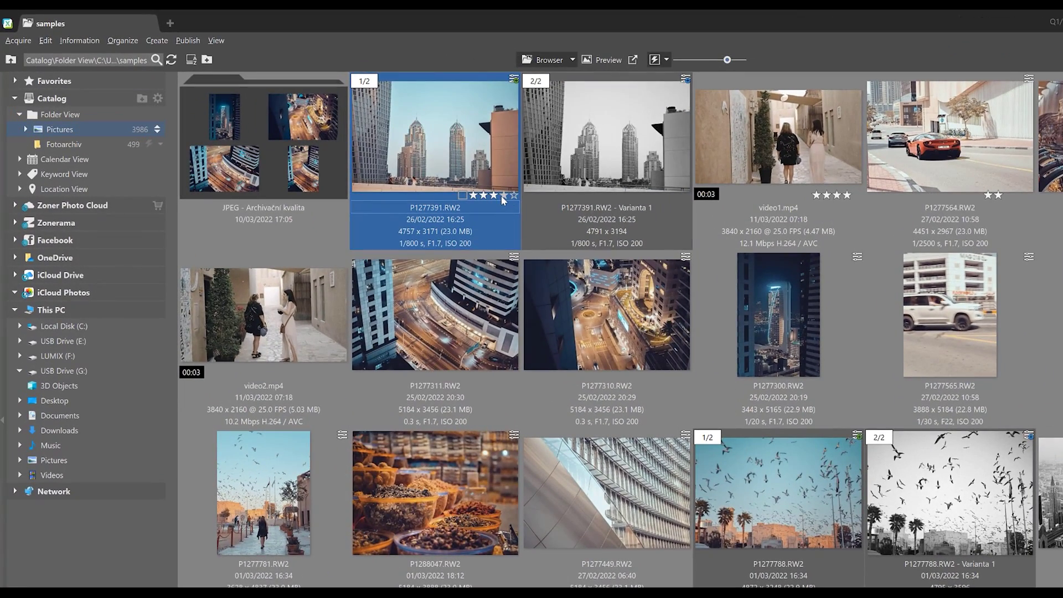
# Step: Rate P1277391.RW2 four stars and give it a yellow colour label
pyautogui.click(503, 196)
pyautogui.click(462, 196)
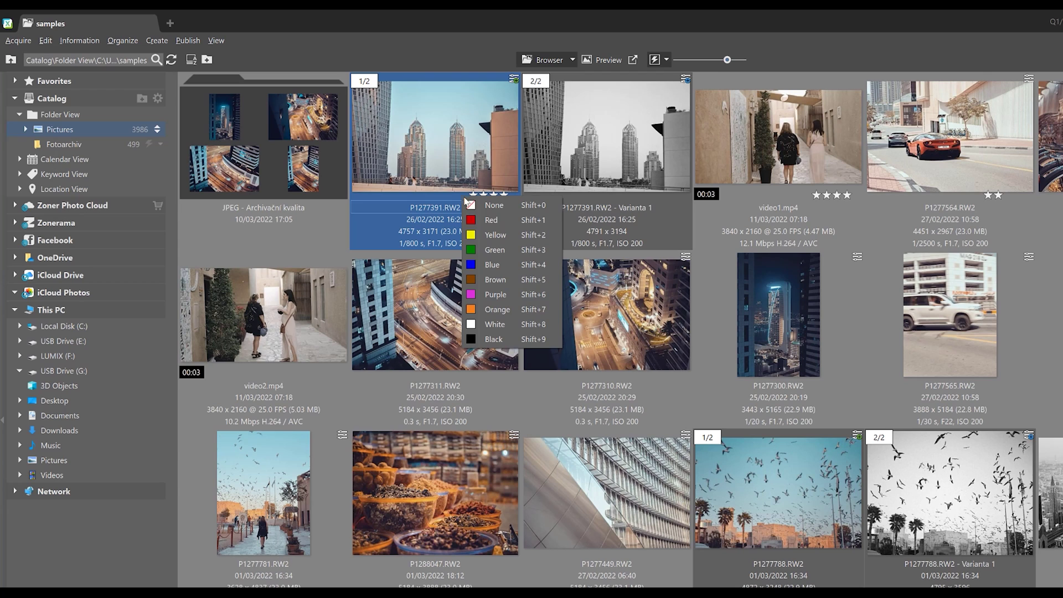
pyautogui.click(486, 236)
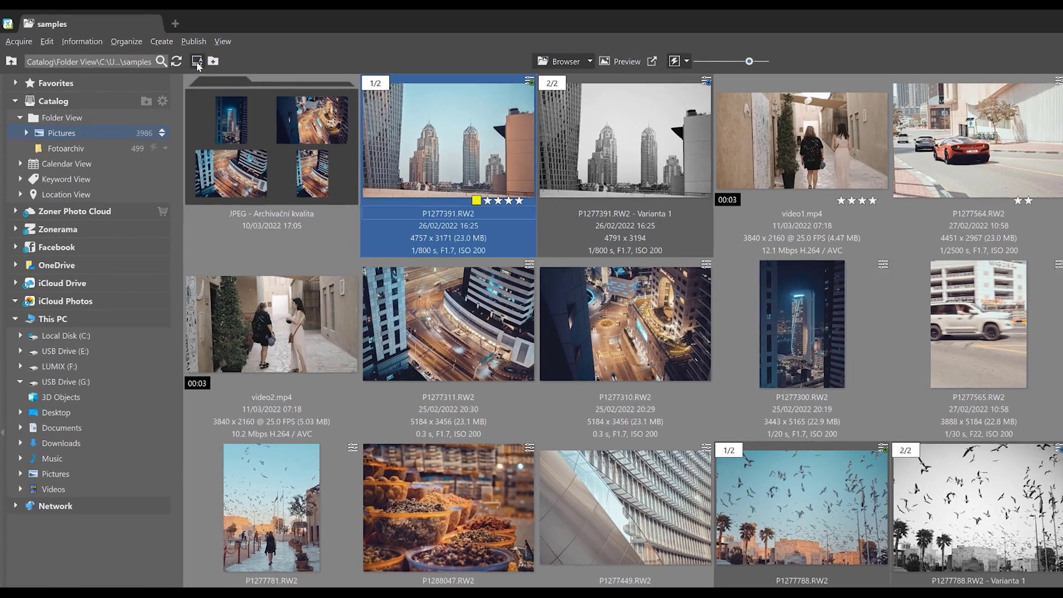
pyautogui.click(197, 61)
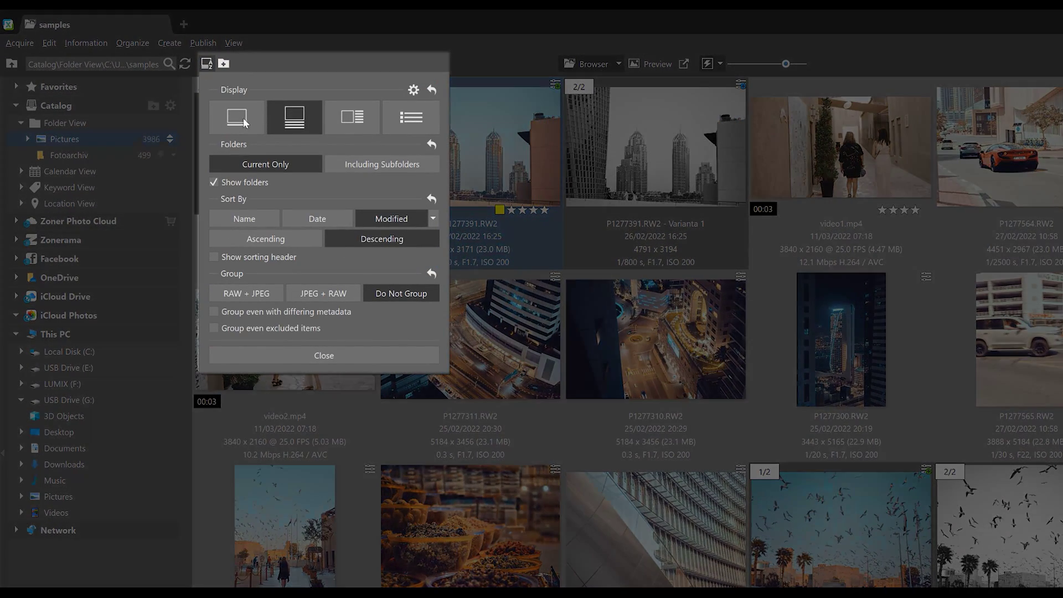
pyautogui.click(237, 116)
pyautogui.click(305, 121)
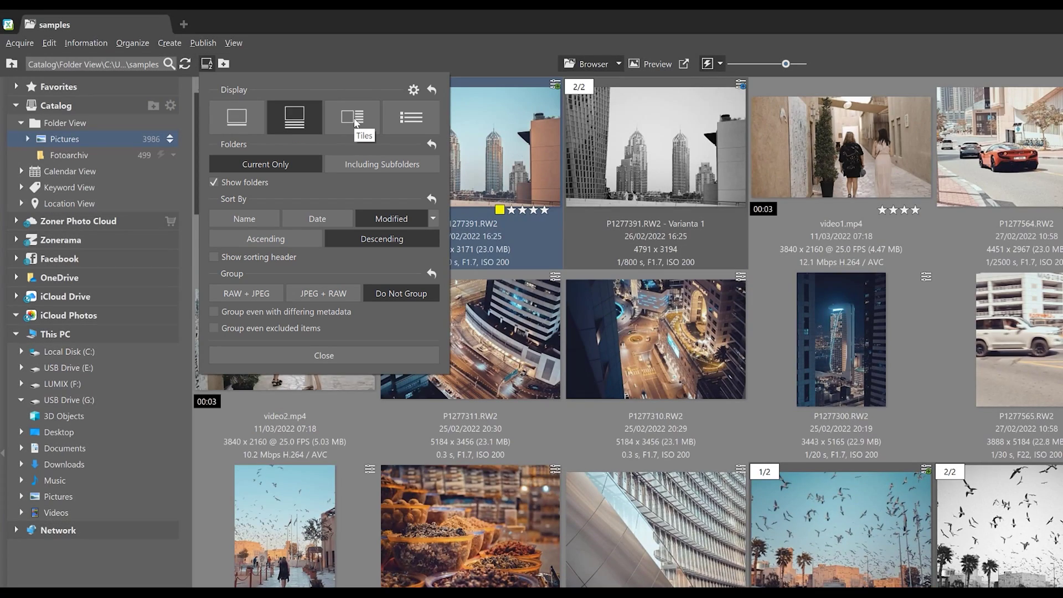
pyautogui.click(355, 123)
pyautogui.click(404, 118)
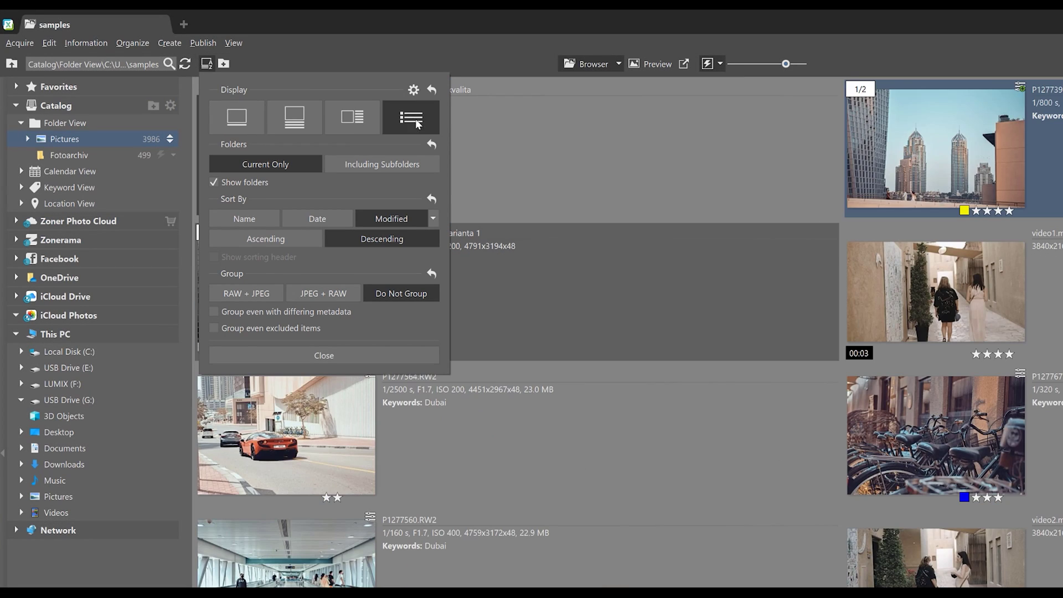
pyautogui.click(357, 121)
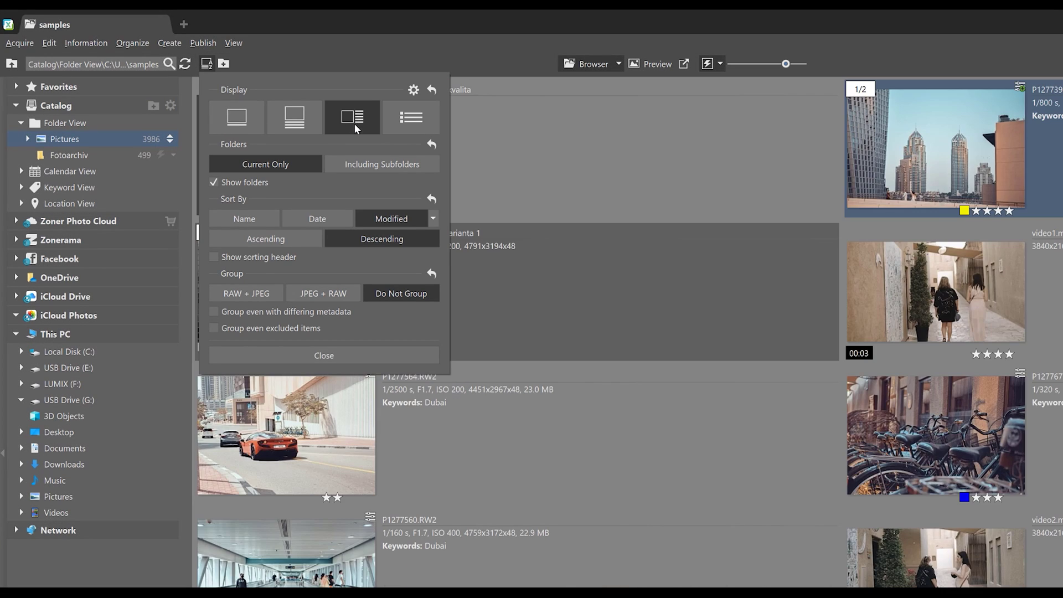
pyautogui.click(312, 121)
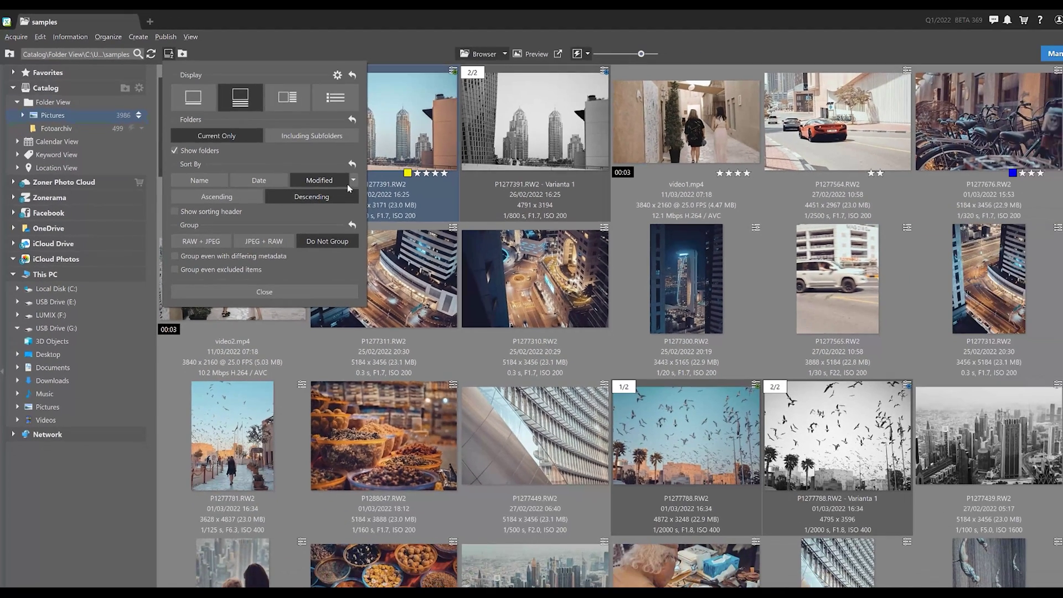
pyautogui.click(352, 181)
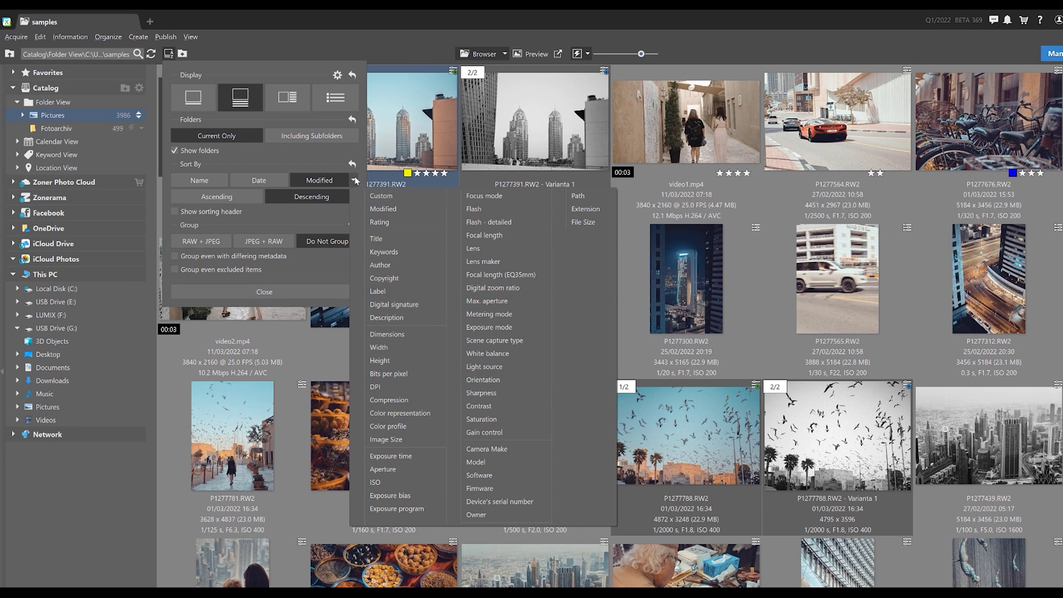
pyautogui.click(353, 180)
pyautogui.click(339, 79)
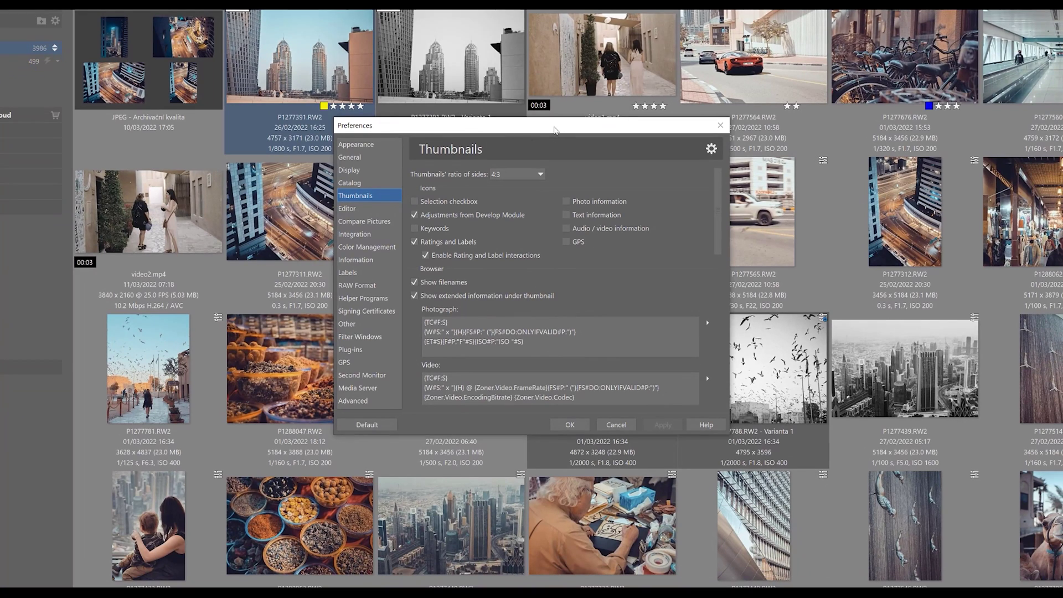
# Step: In thumbnail preferences, hide Develop marks, ratings, labels, filenames and extended info, and apply
pyautogui.moveTo(552, 127); pyautogui.dragTo(541, 118)
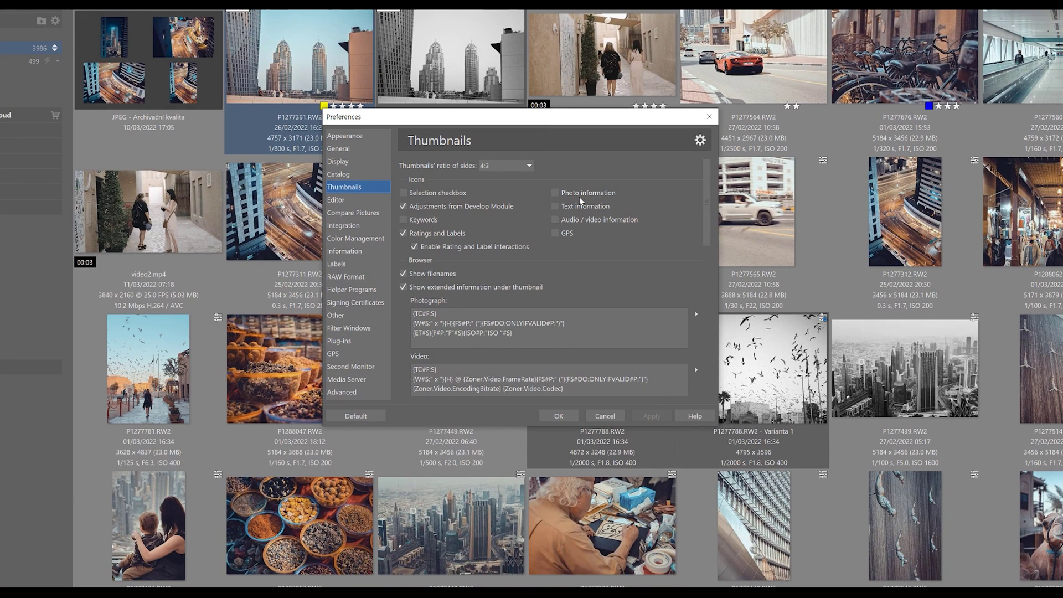
pyautogui.click(404, 207)
pyautogui.click(403, 233)
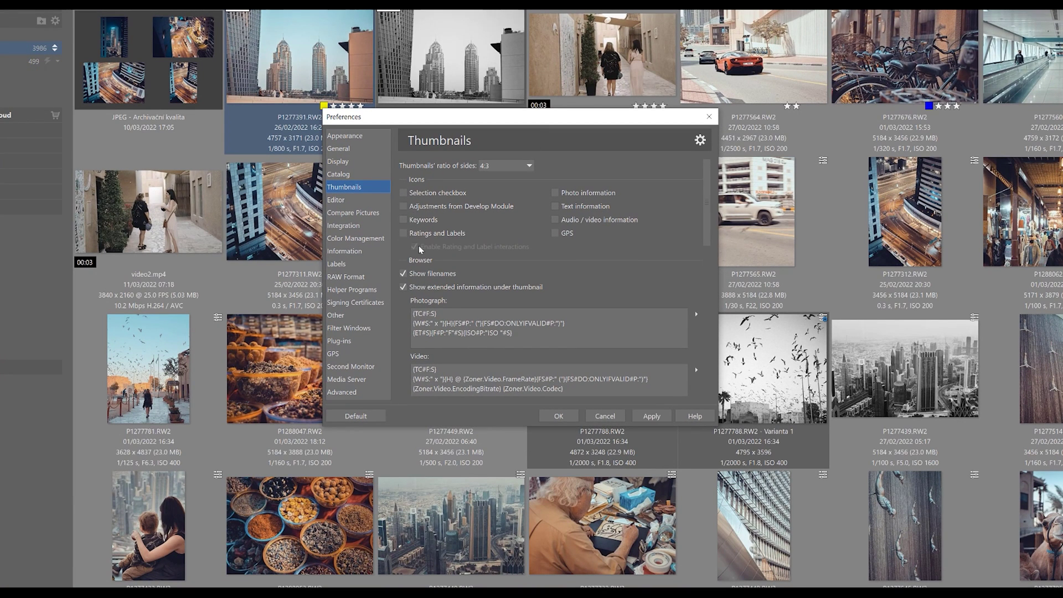
pyautogui.click(403, 273)
pyautogui.click(405, 286)
pyautogui.click(652, 418)
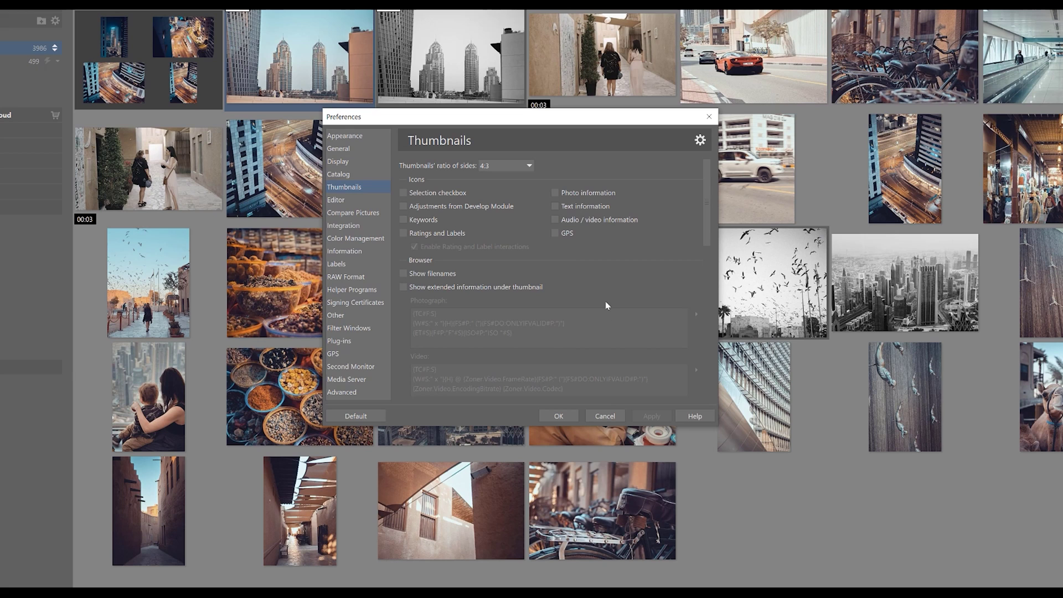
# Step: Restore the default thumbnail display settings and apply them
pyautogui.scroll(-6, 700, 293)
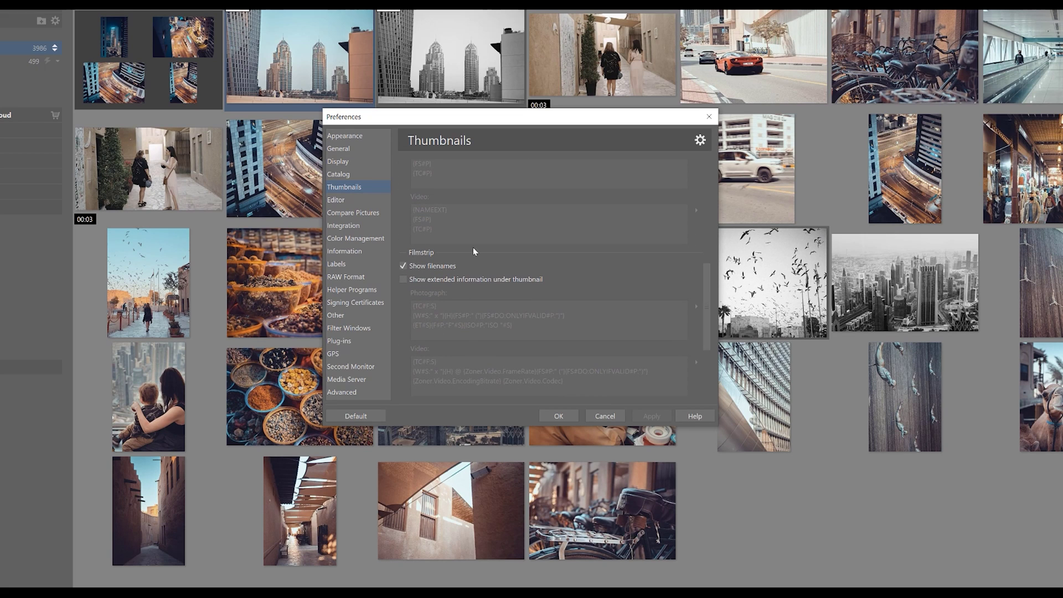
pyautogui.click(373, 416)
pyautogui.click(653, 417)
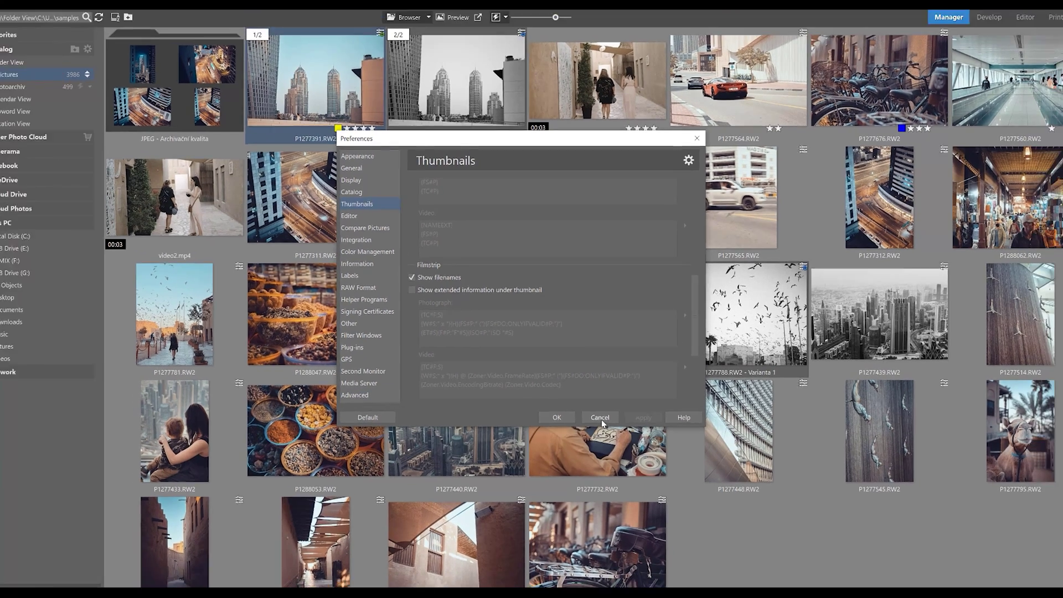
# Step: Switch the browser to the detailed thumbnail layout showing full details
pyautogui.click(606, 416)
pyautogui.click(147, 48)
pyautogui.click(206, 84)
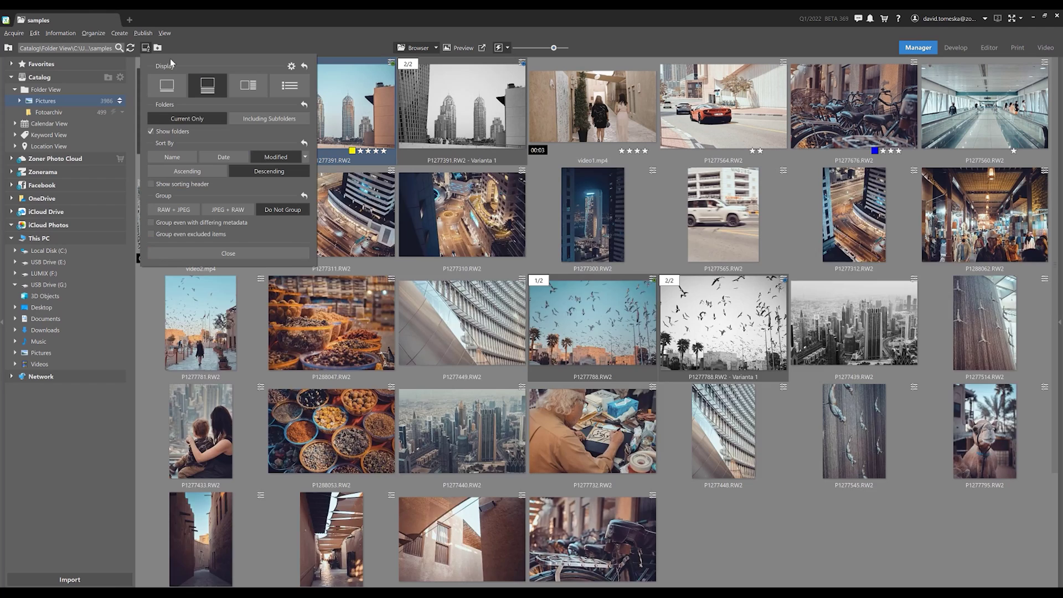
pyautogui.click(146, 48)
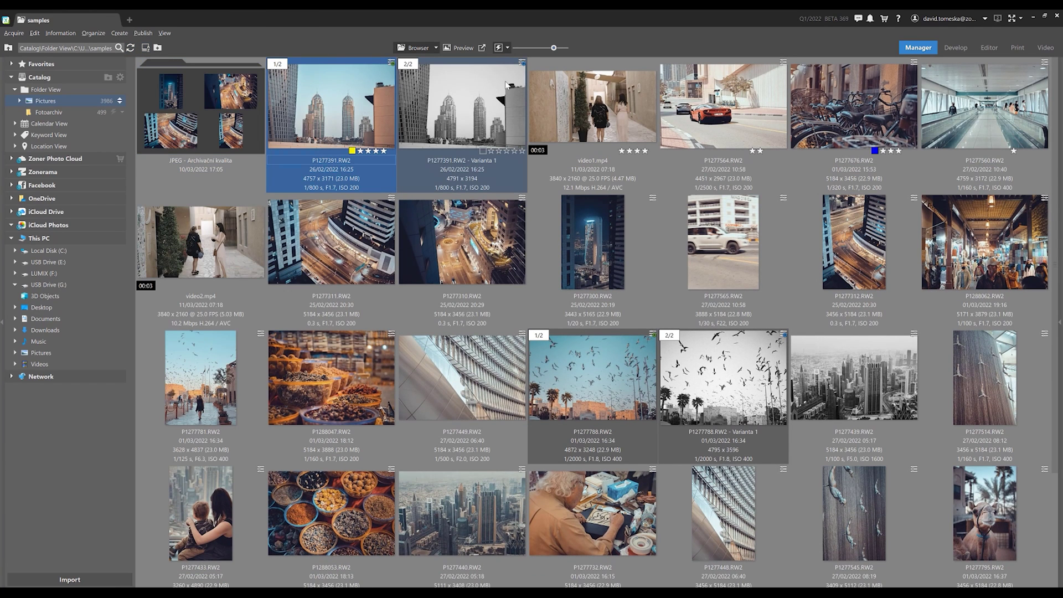
# Step: Show P1277391.RW2 large in the fast preview above the filmstrip
pyautogui.click(461, 49)
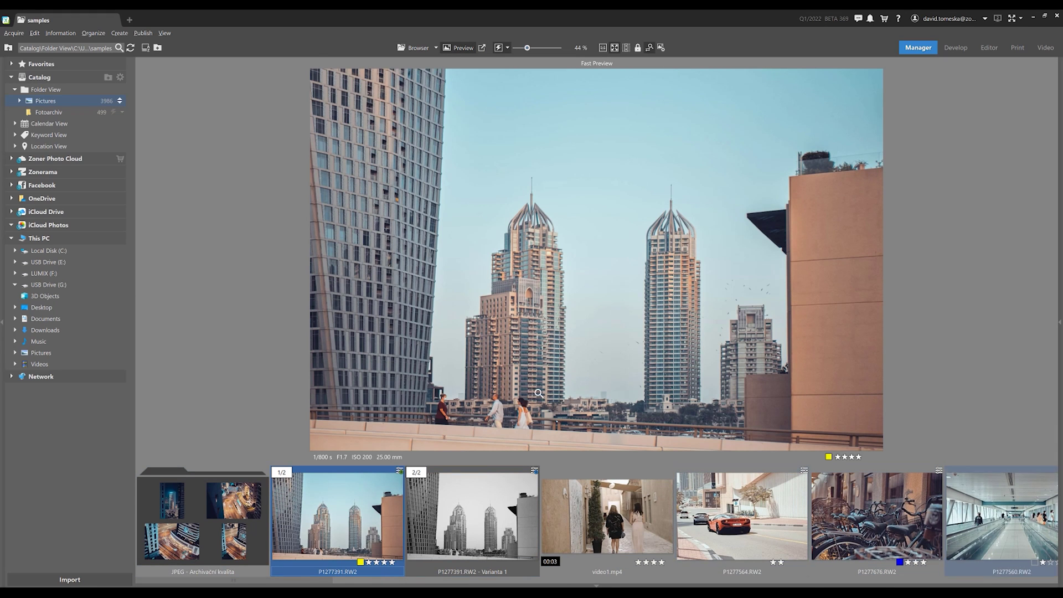
pyautogui.click(416, 48)
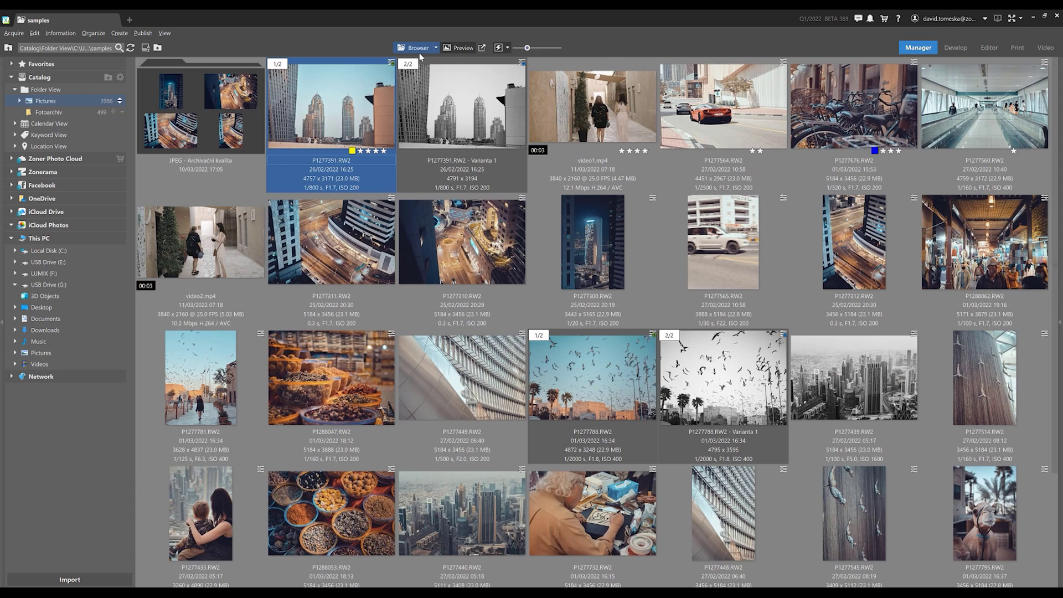
pyautogui.click(460, 50)
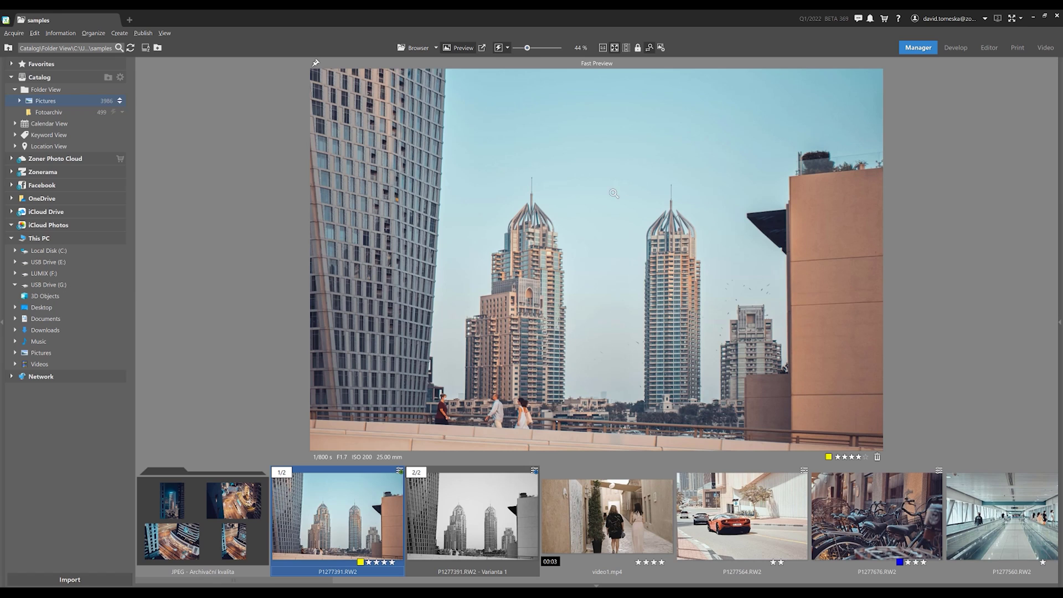
# Step: Open the preview information settings and review the available display configurations
pyautogui.click(661, 48)
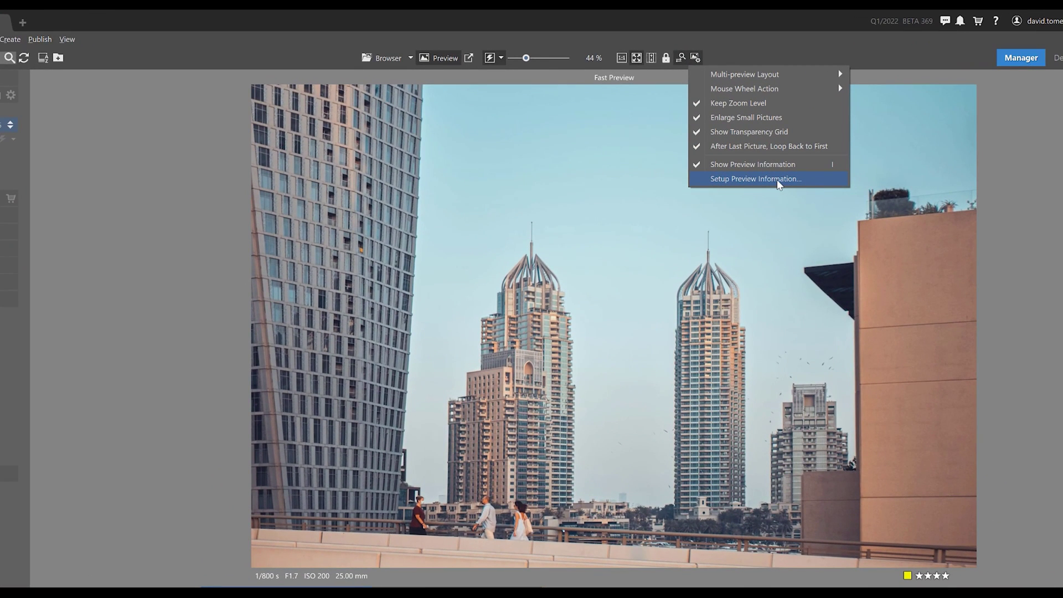
pyautogui.click(769, 180)
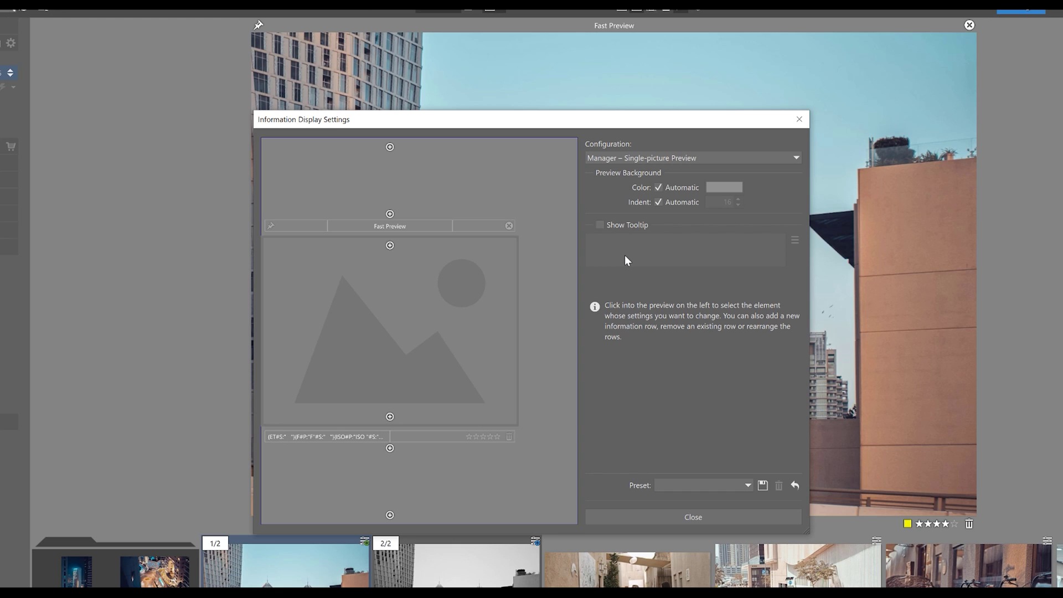
pyautogui.click(724, 156)
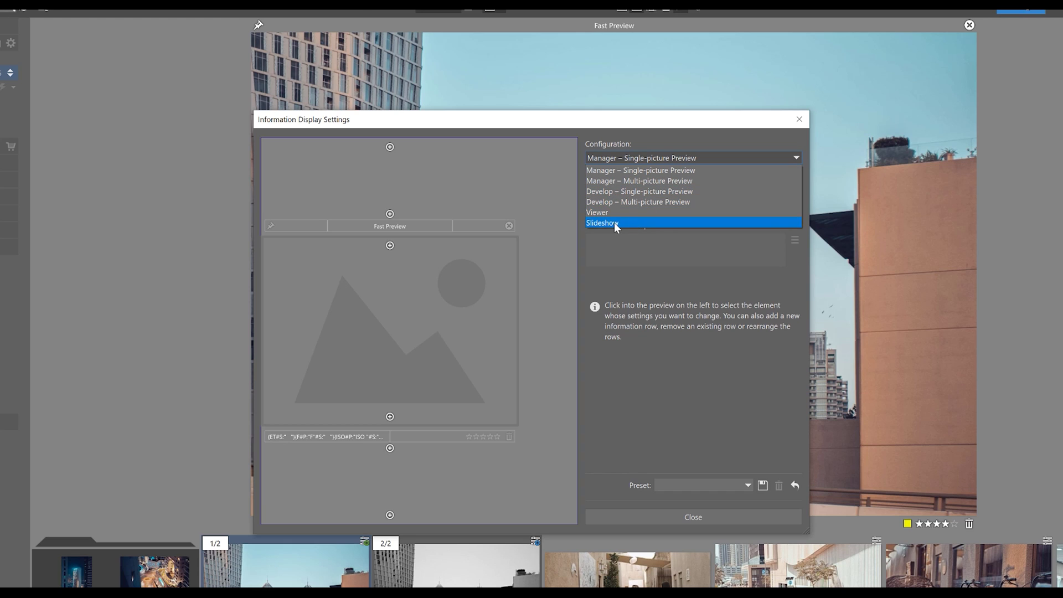
pyautogui.click(795, 158)
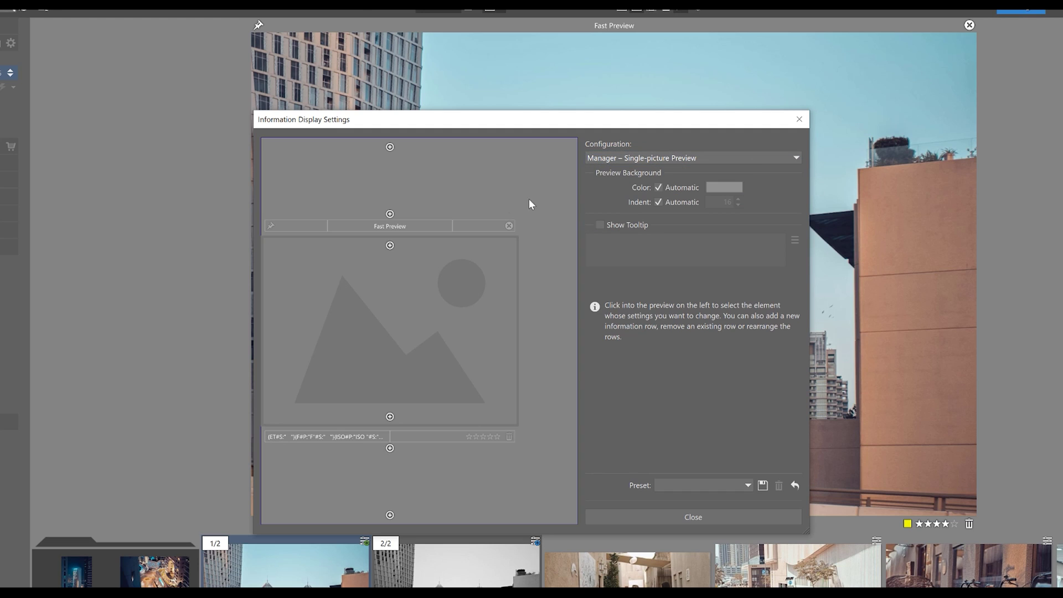
# Step: Add a one-column information row above the Fast Preview title row, then close the settings
pyautogui.moveTo(416, 231)
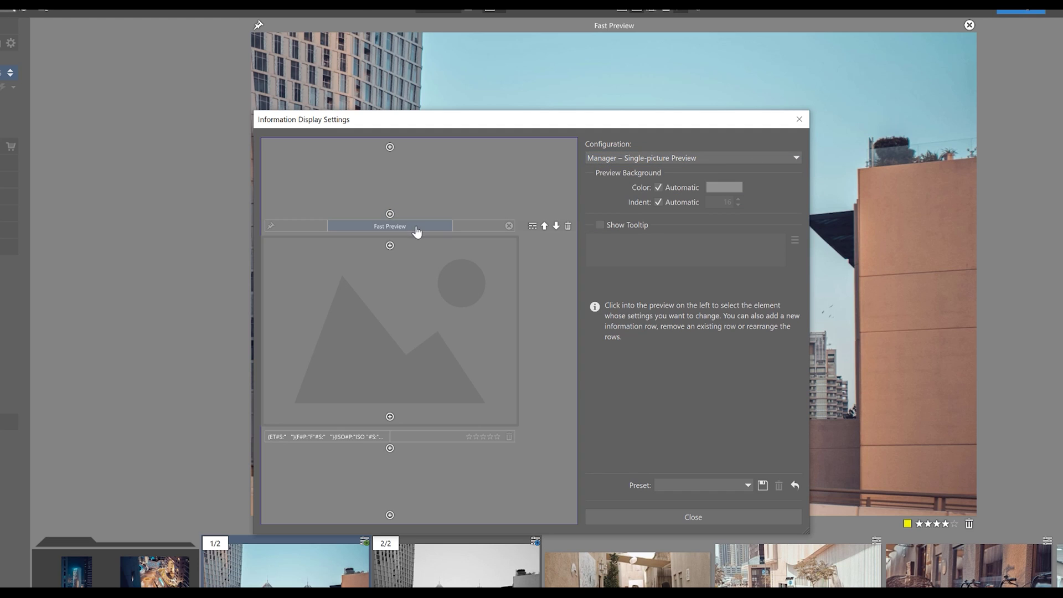
pyautogui.click(337, 232)
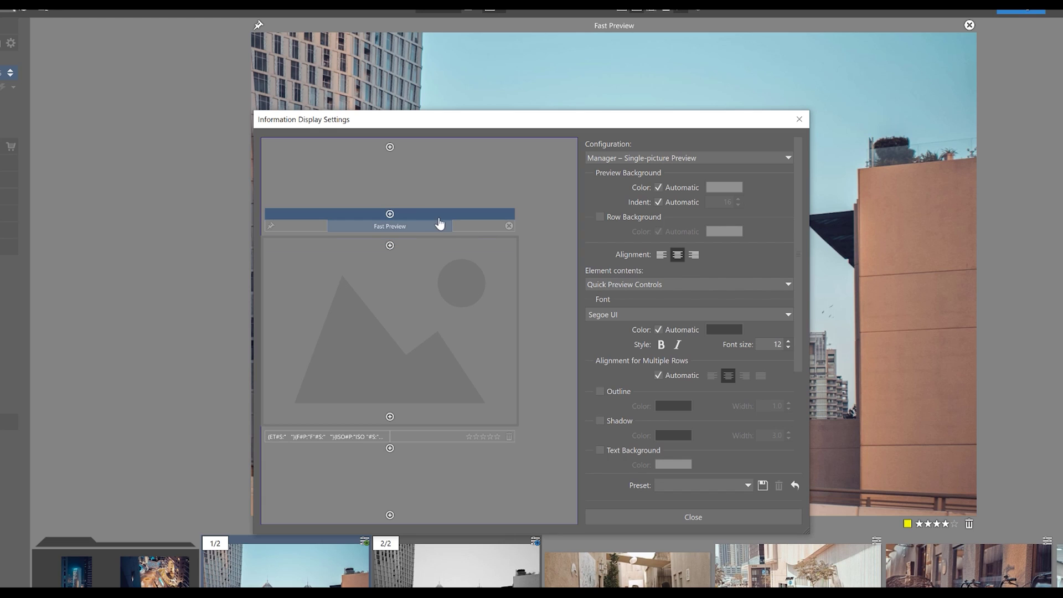
pyautogui.click(389, 214)
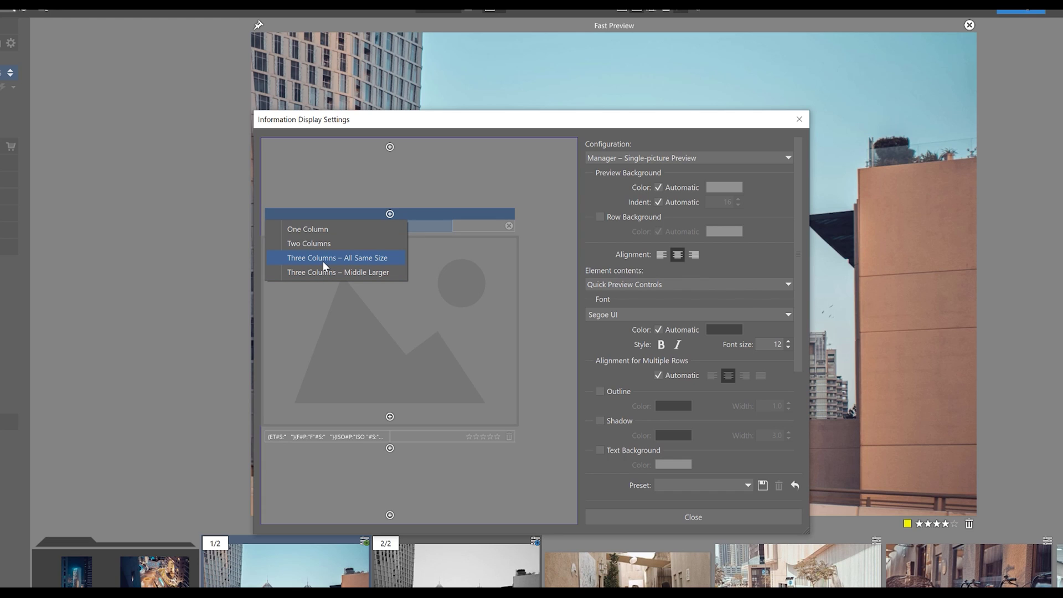
pyautogui.click(370, 230)
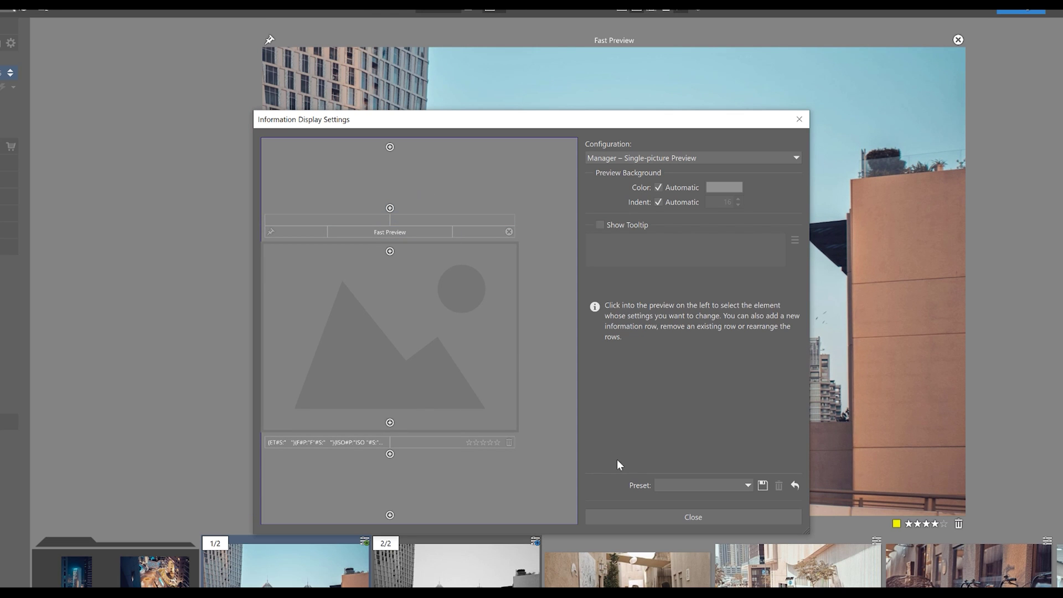
pyautogui.click(651, 515)
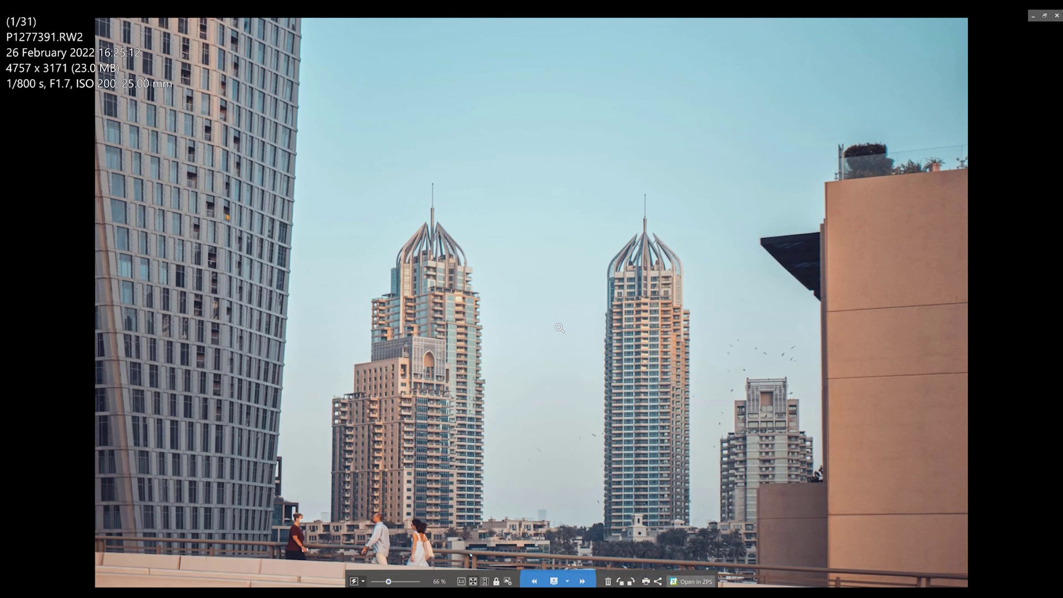
# Step: Toggle fast preview in the viewer, check its quality choices, and bring up Preview Options
pyautogui.click(353, 581)
pyautogui.click(363, 582)
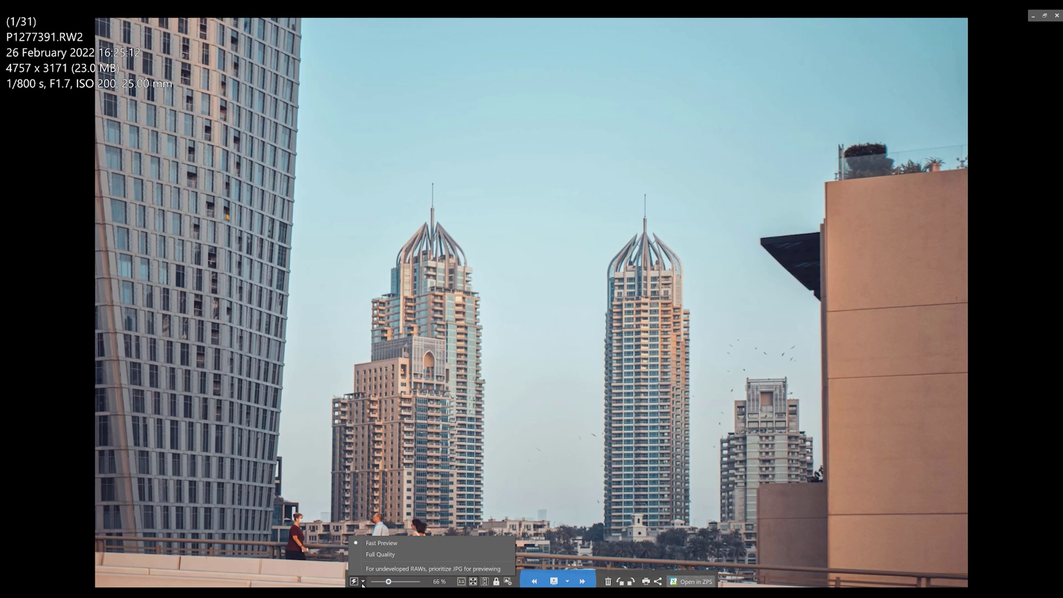
pyautogui.click(364, 582)
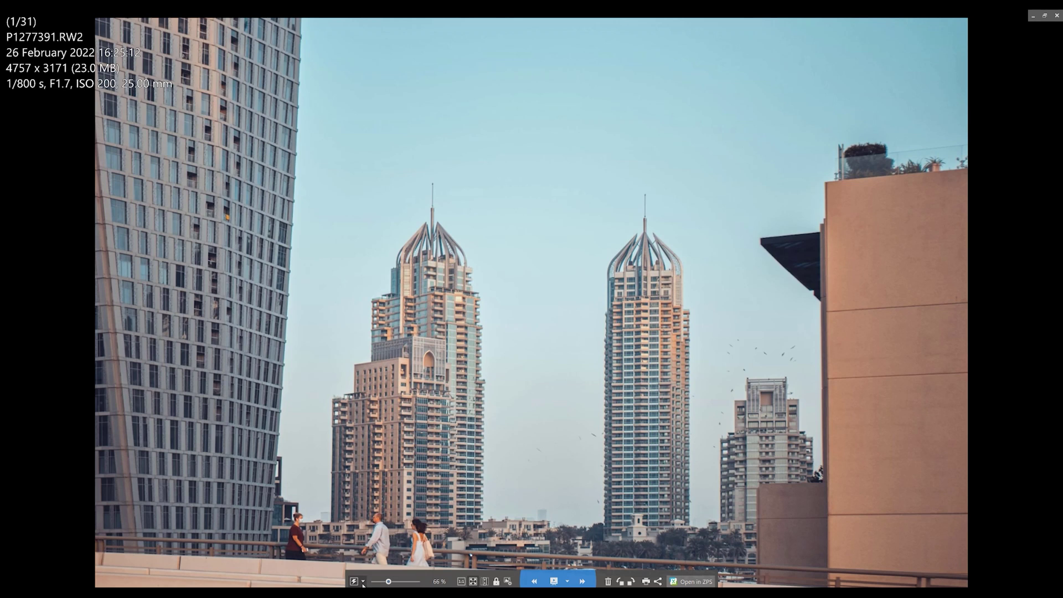
pyautogui.click(509, 581)
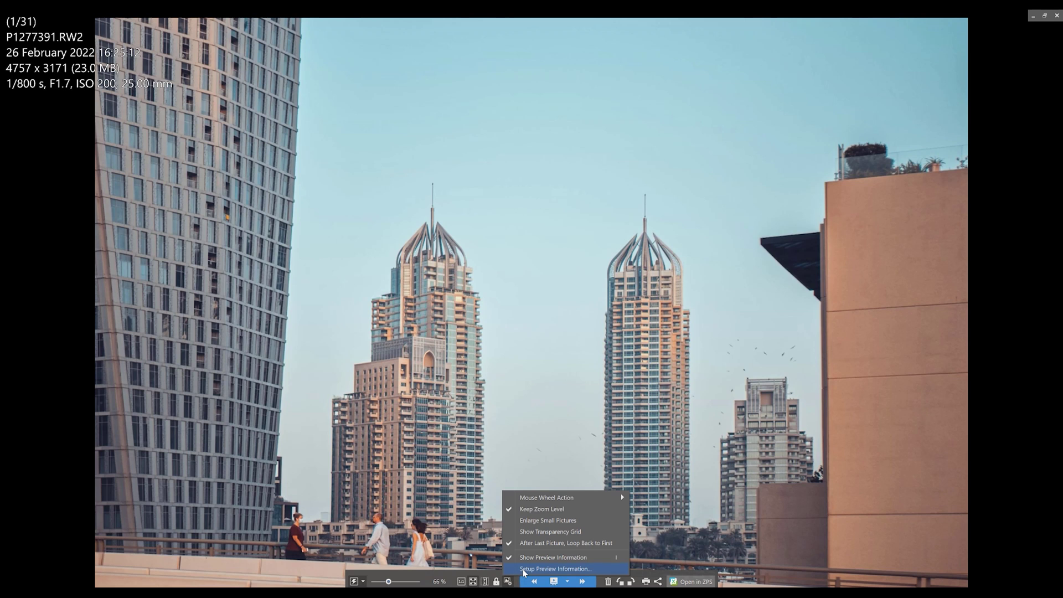
# Step: Review the viewer's preview information configuration and close its settings
pyautogui.click(523, 569)
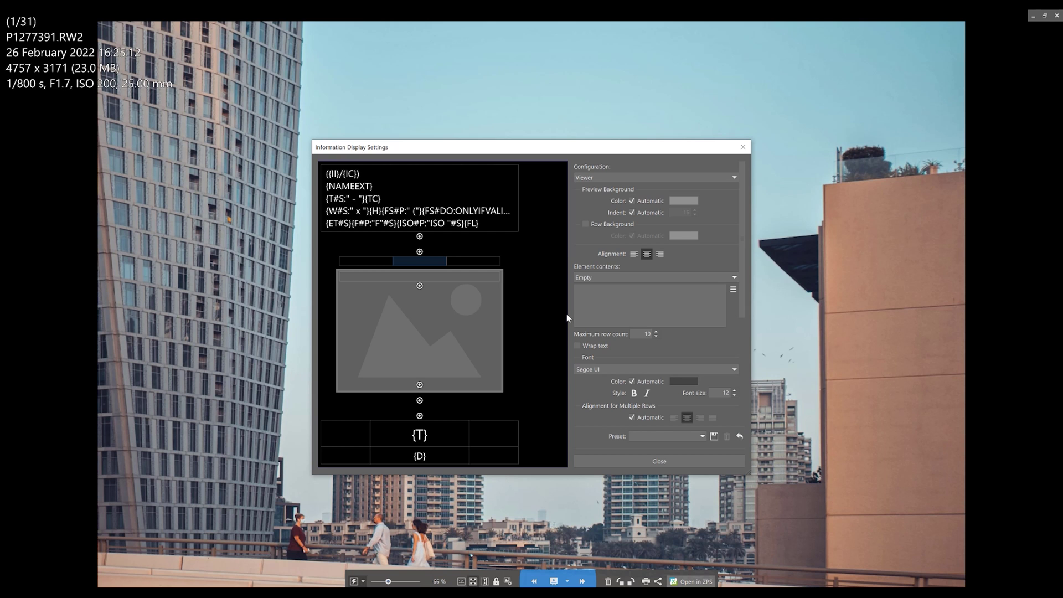
pyautogui.click(618, 460)
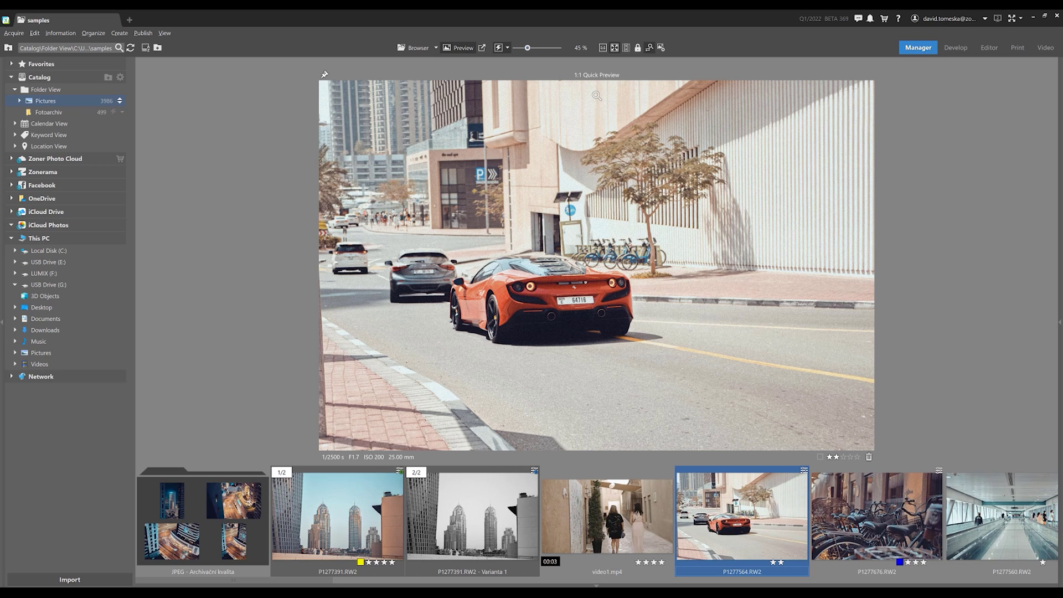
# Step: Check the Pictures folder's 1:1 Quick Preview options, then dismiss them
pyautogui.moveTo(608, 78)
pyautogui.click(111, 101)
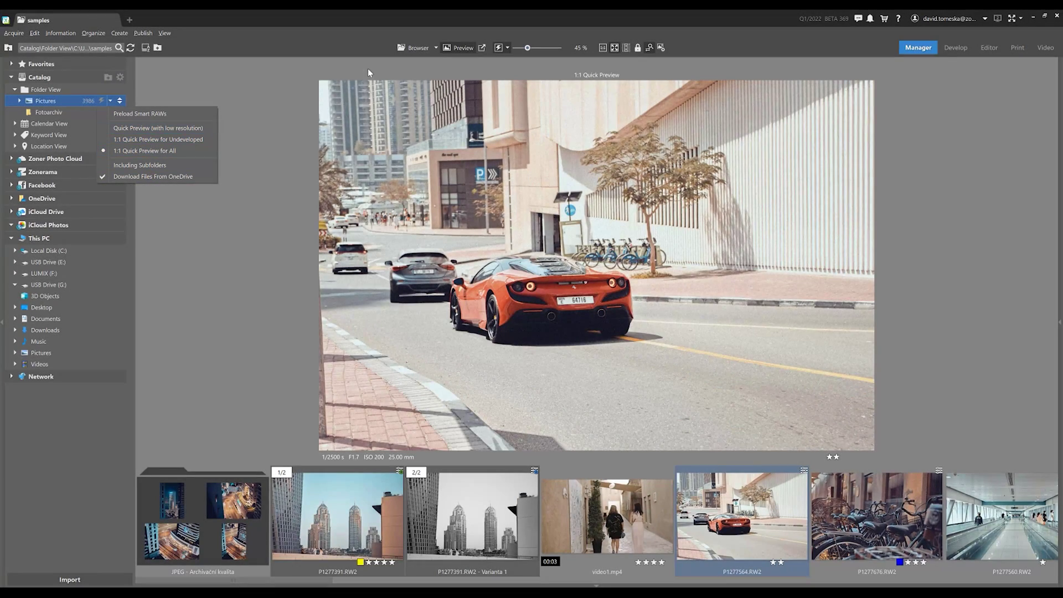
pyautogui.click(365, 49)
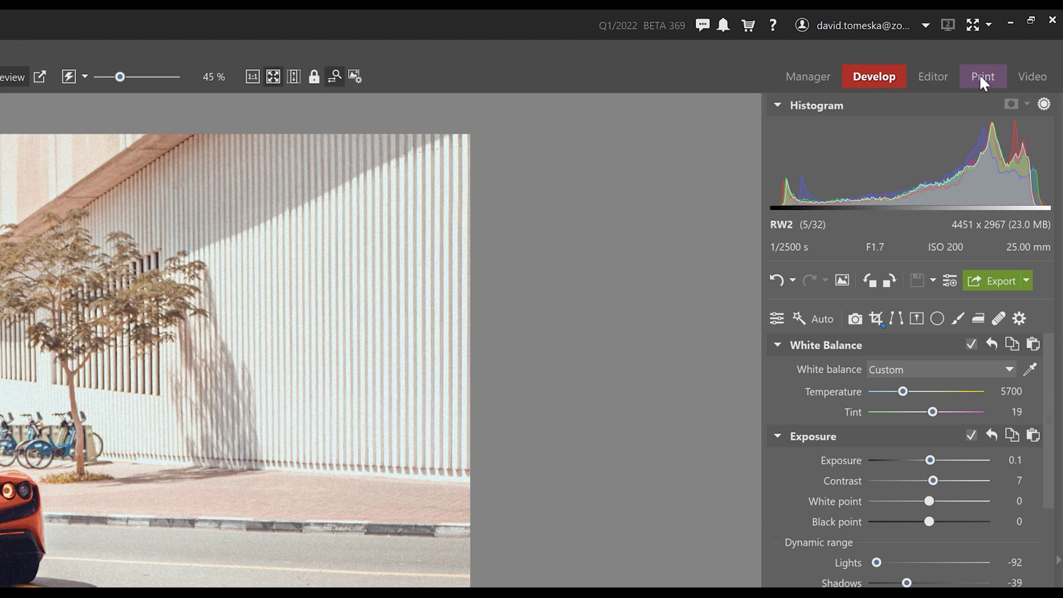
# Step: Switch to the Video module and open the project named 'test'
pyautogui.moveTo(978, 81)
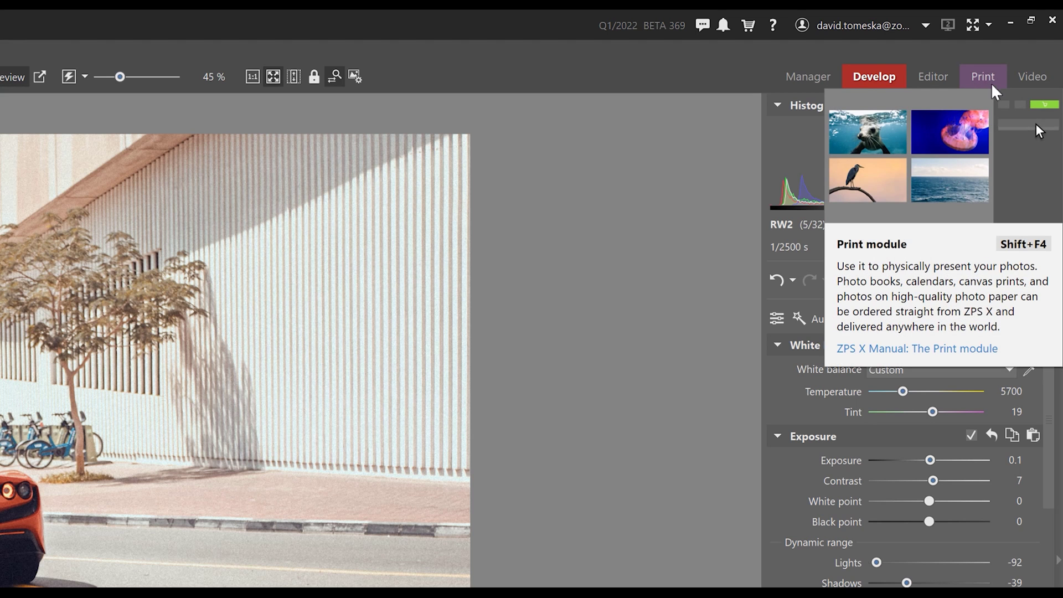
pyautogui.click(1035, 76)
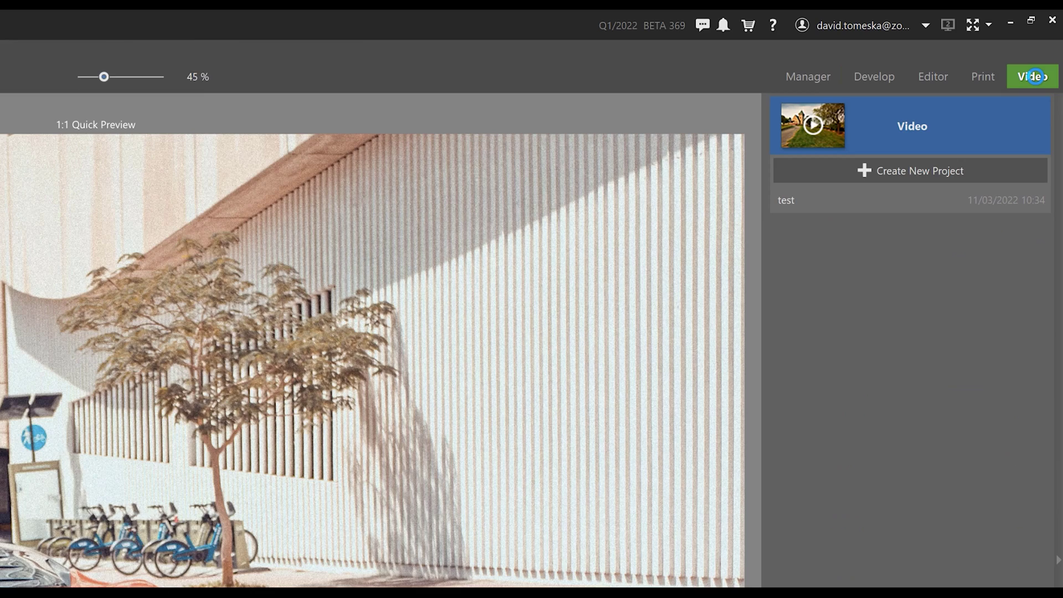
pyautogui.doubleClick(870, 198)
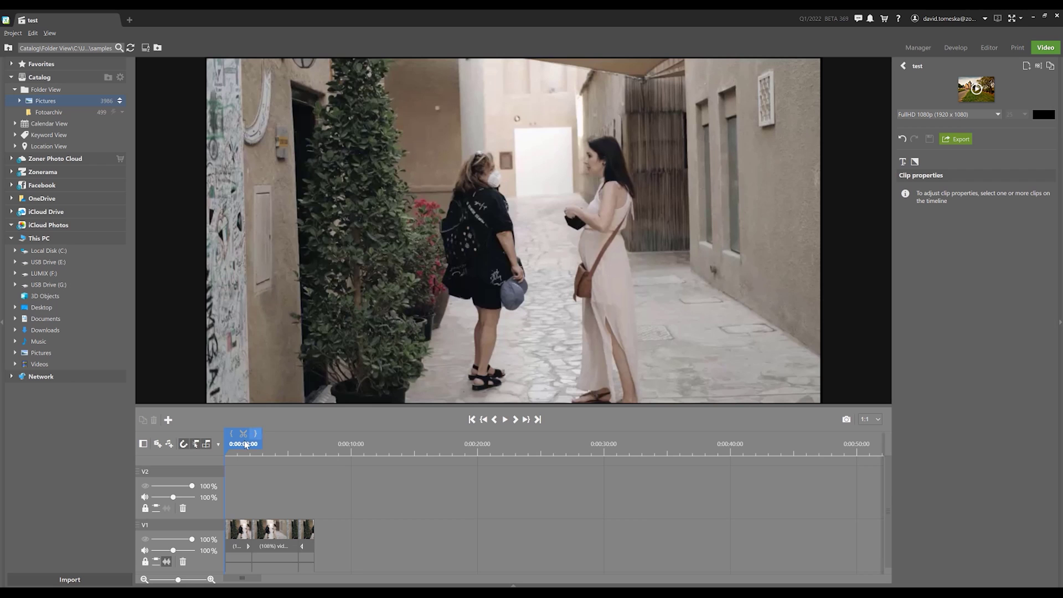
pyautogui.moveTo(246, 445); pyautogui.dragTo(244, 444)
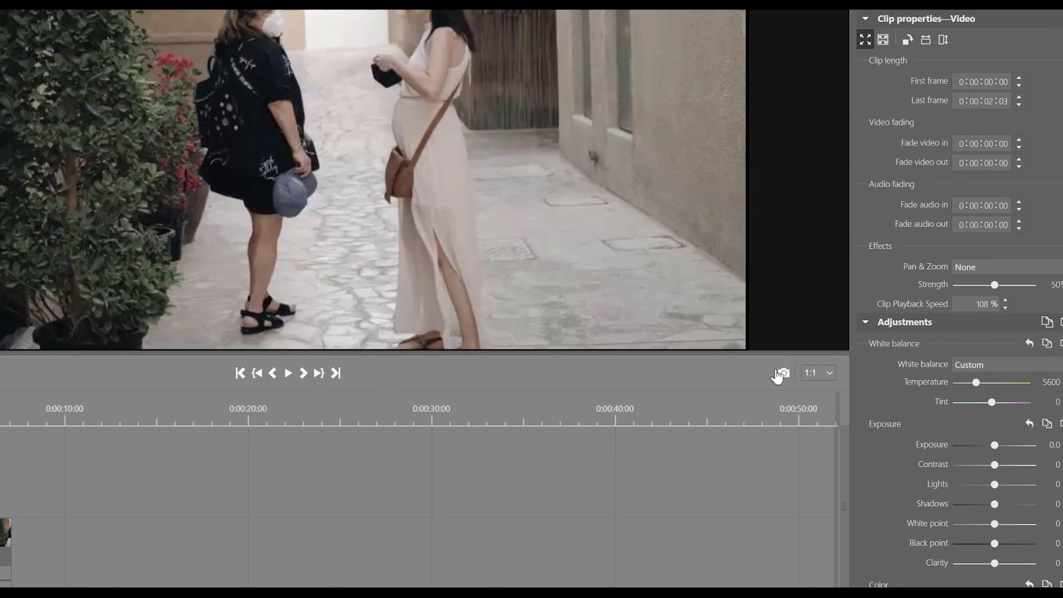
pyautogui.click(785, 375)
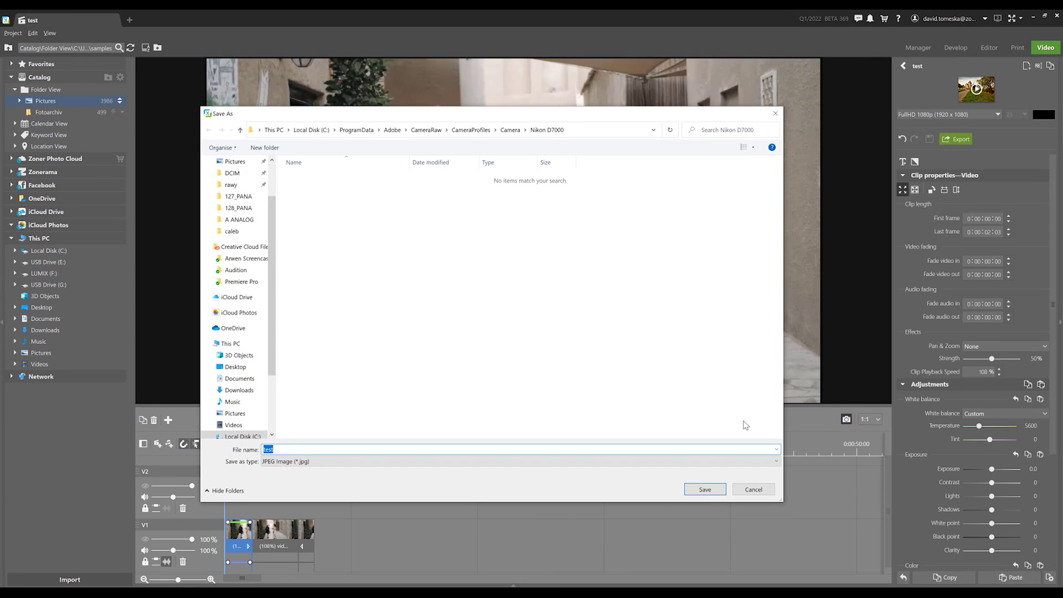
pyautogui.click(753, 490)
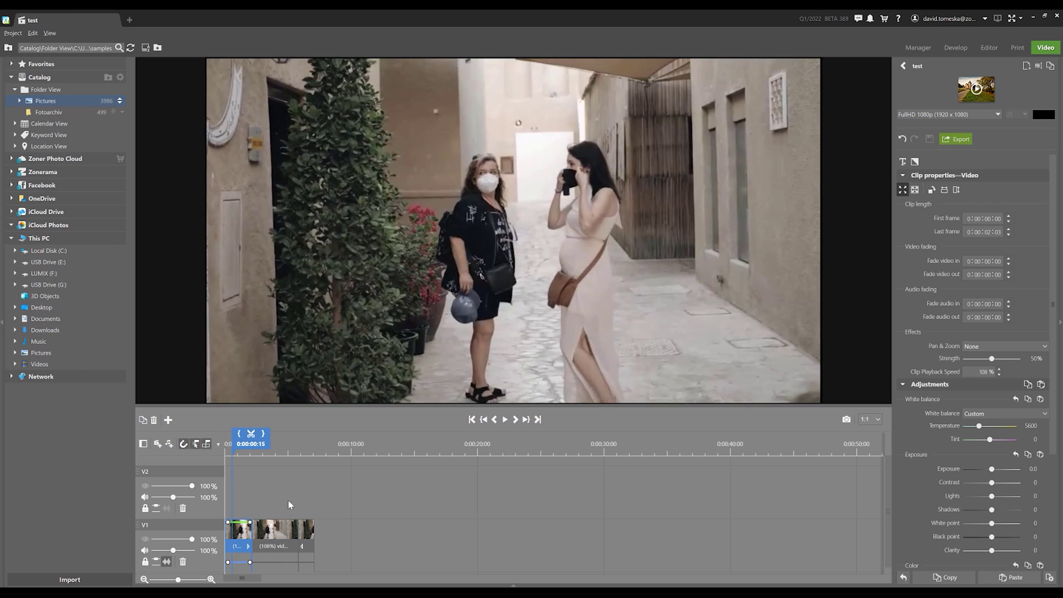
# Step: Replace the test project's first timeline clip with video1.mp4 from the filmstrip
pyautogui.click(514, 585)
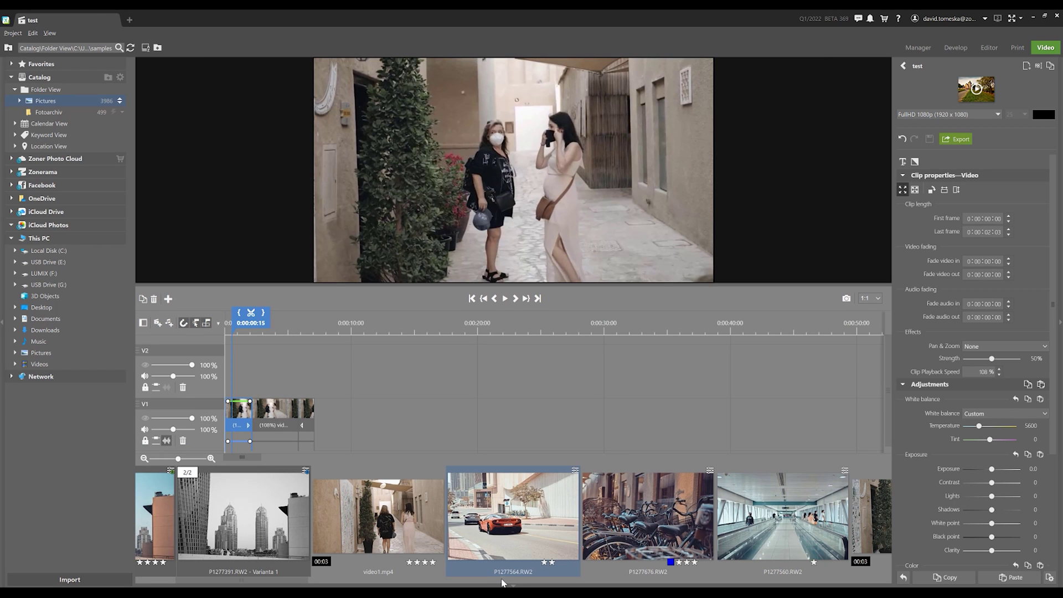
pyautogui.click(410, 529)
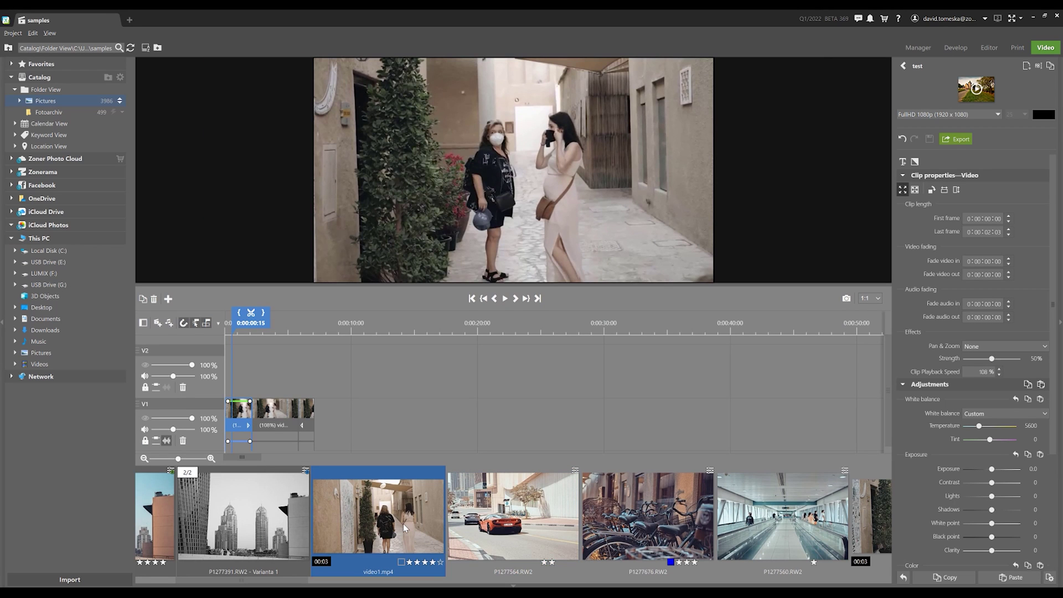
pyautogui.click(168, 299)
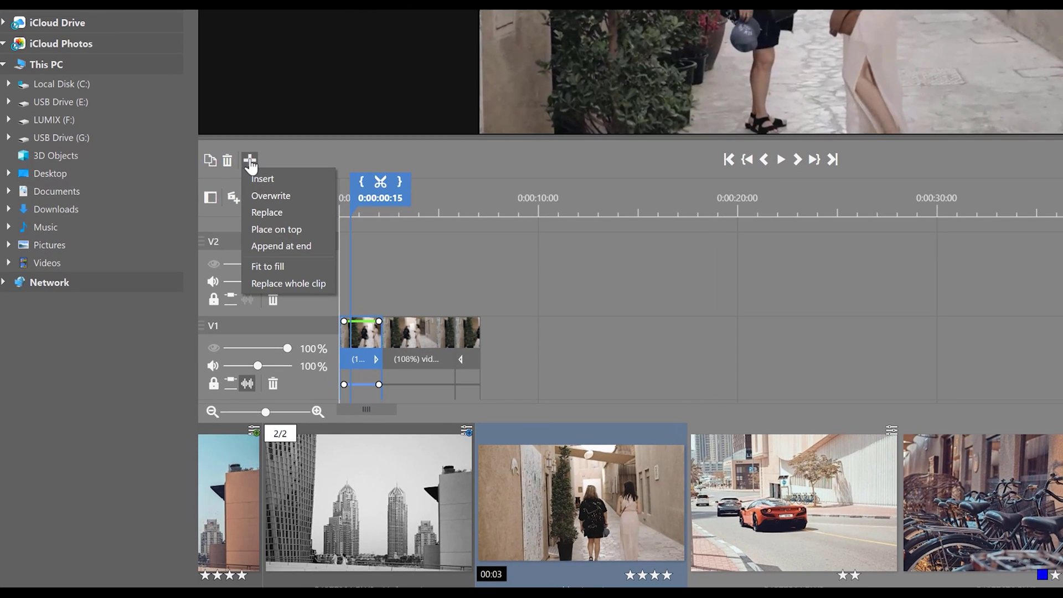
pyautogui.click(292, 283)
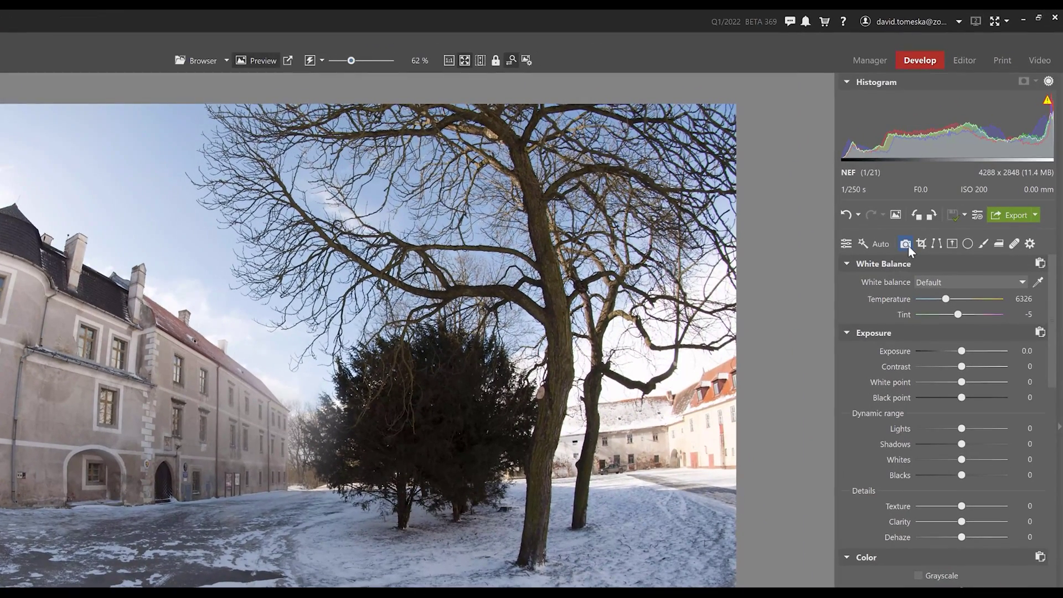
# Step: Apply the NIKON D3X (Sigma DG 8mm f3.5 EX) - RAW lens profile to DSC_0604.NEF
pyautogui.click(906, 243)
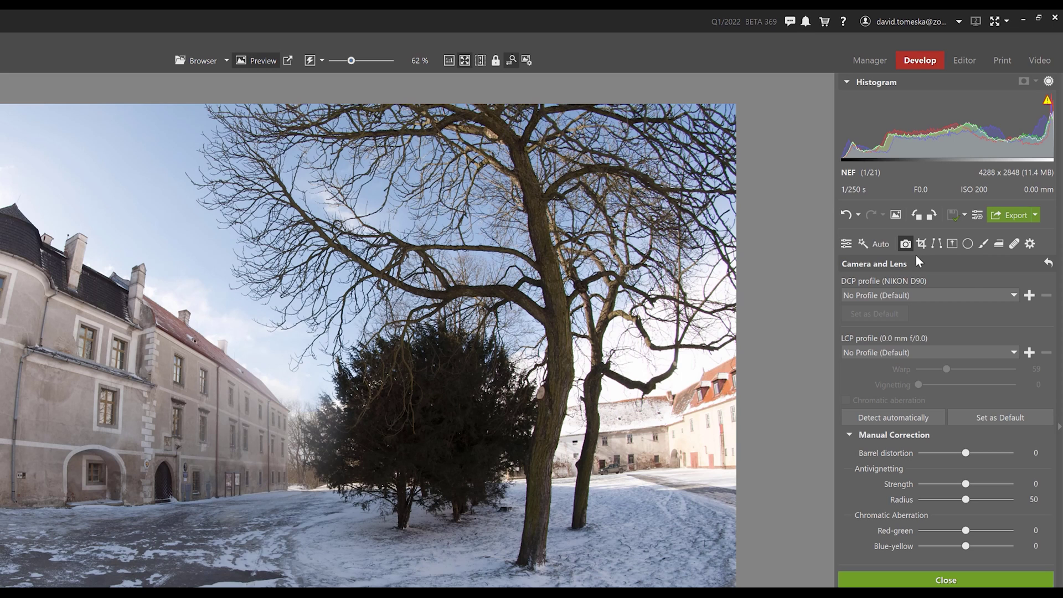
pyautogui.click(1014, 355)
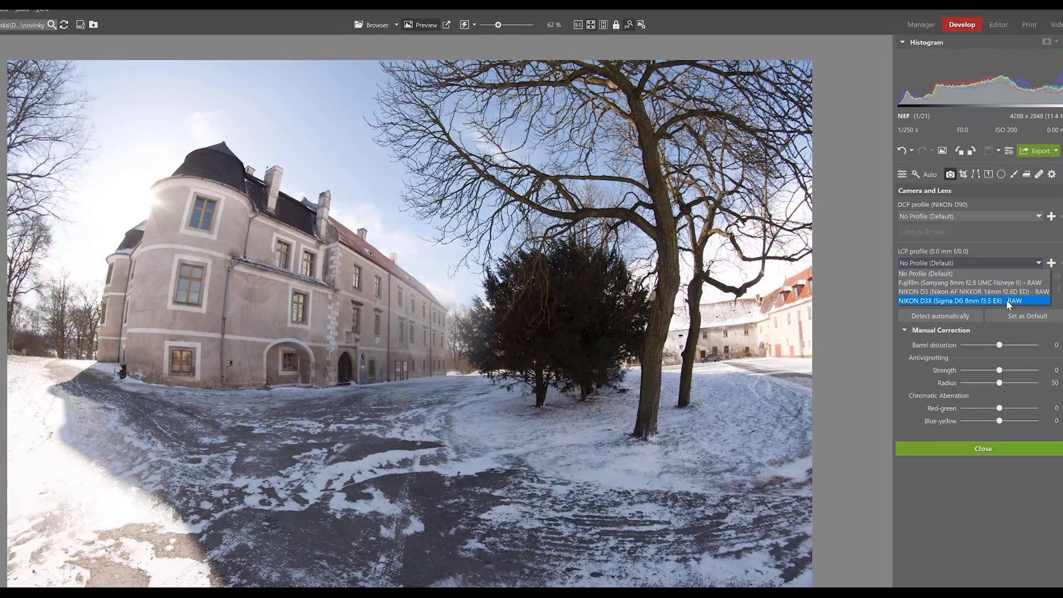
pyautogui.click(1005, 312)
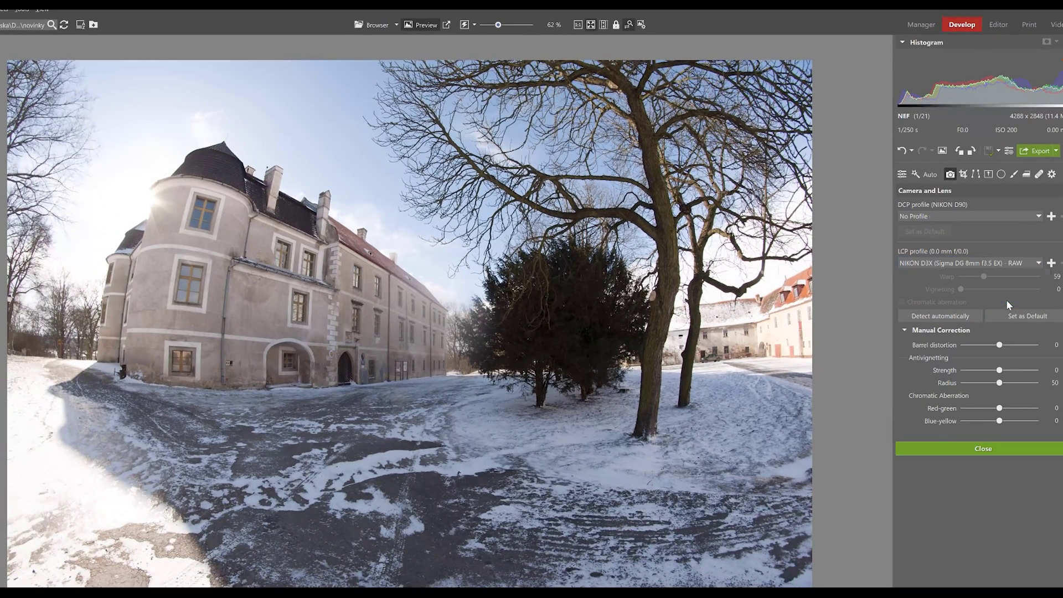